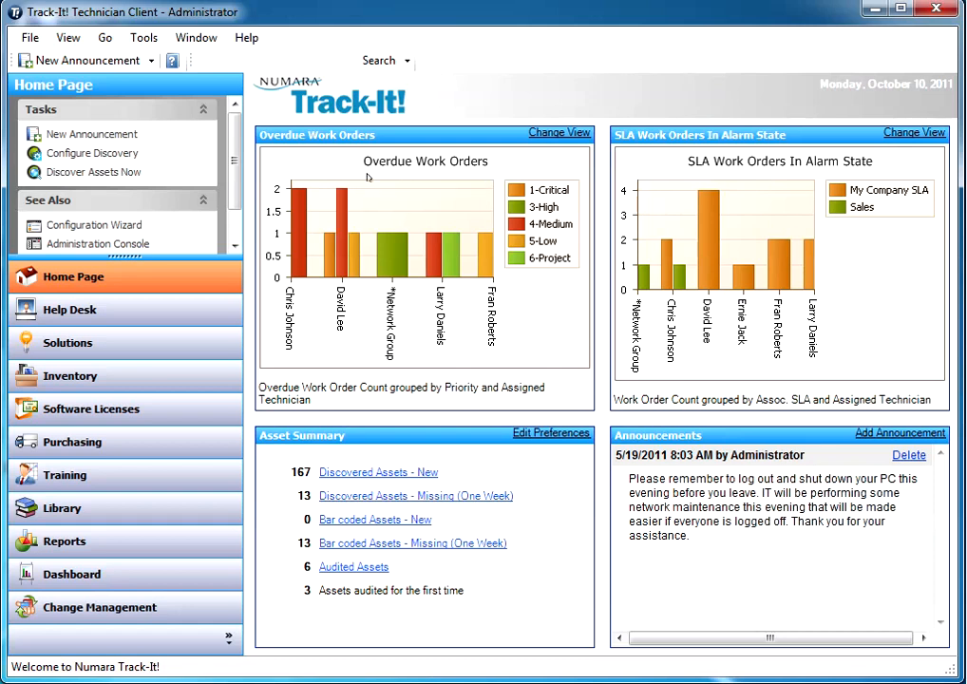
Open the Administration Console's Users lookup table and select the Demo User record
click(144, 38)
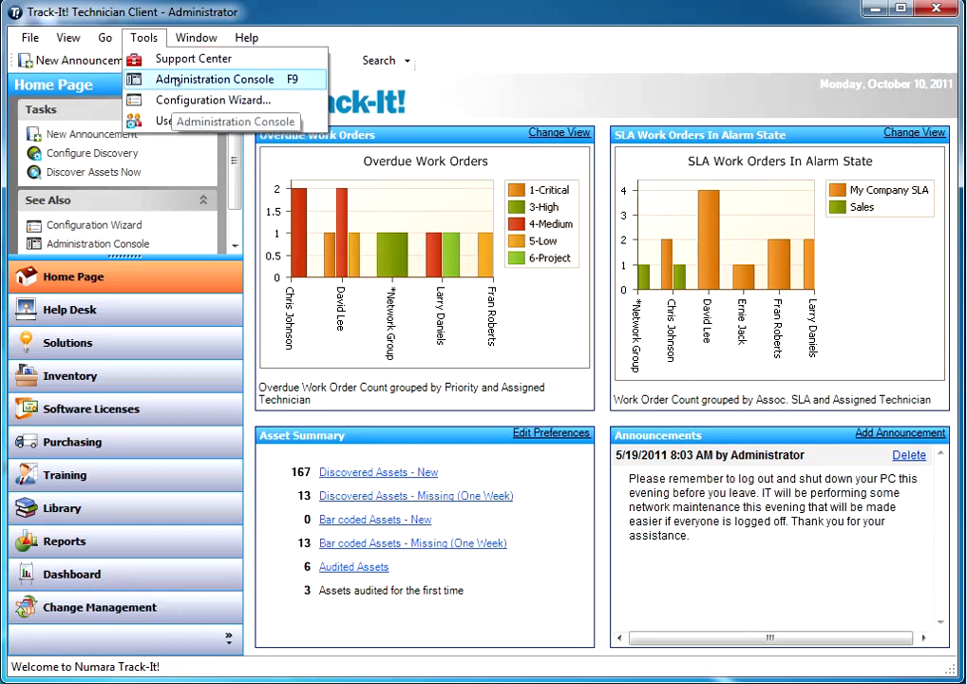
click(158, 82)
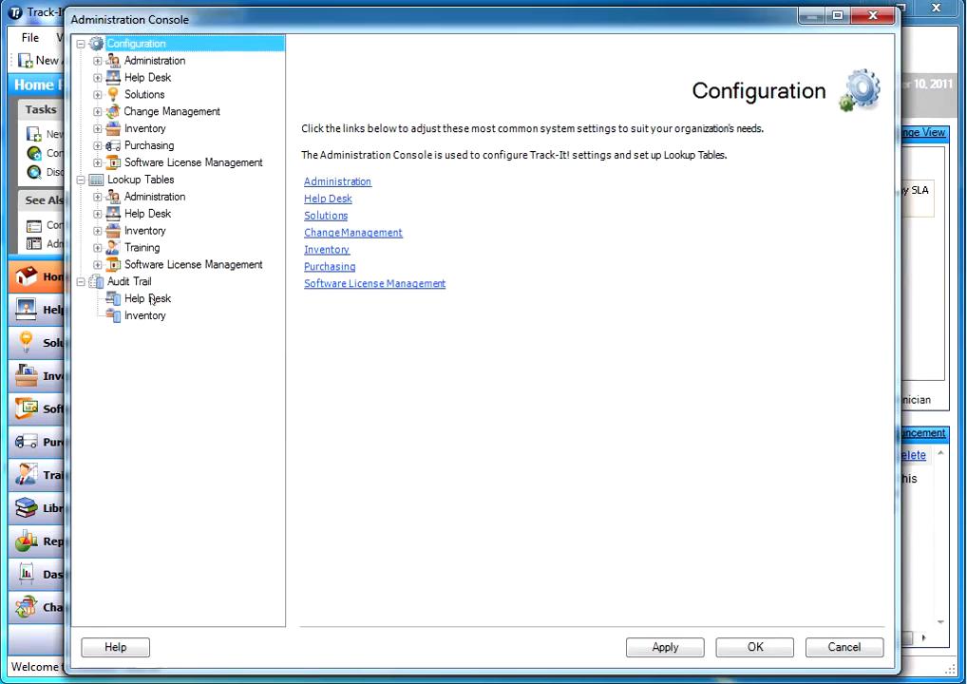
click(97, 197)
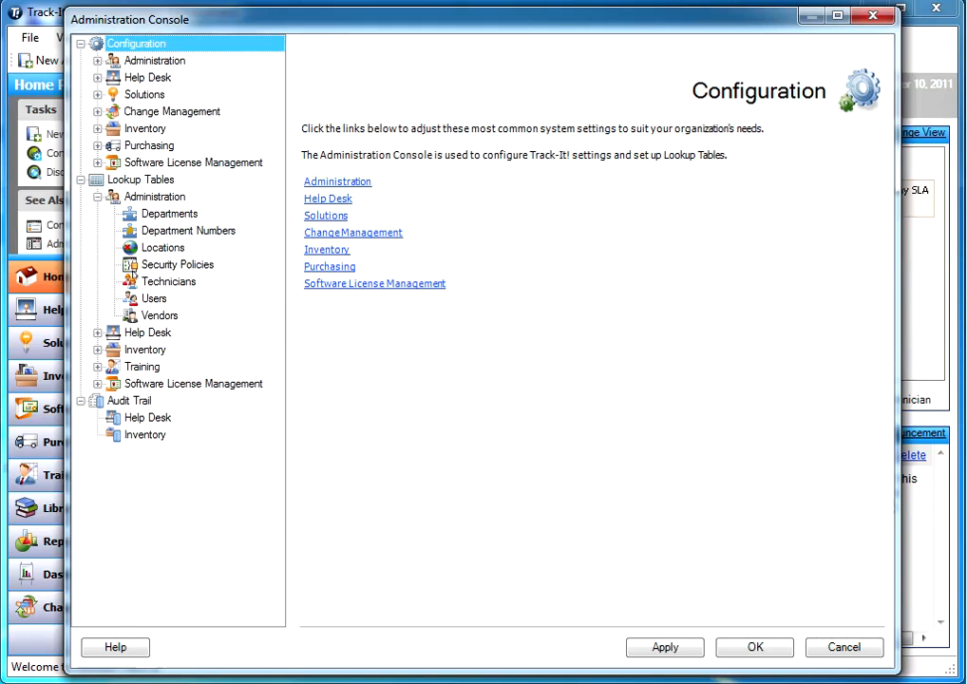
click(150, 298)
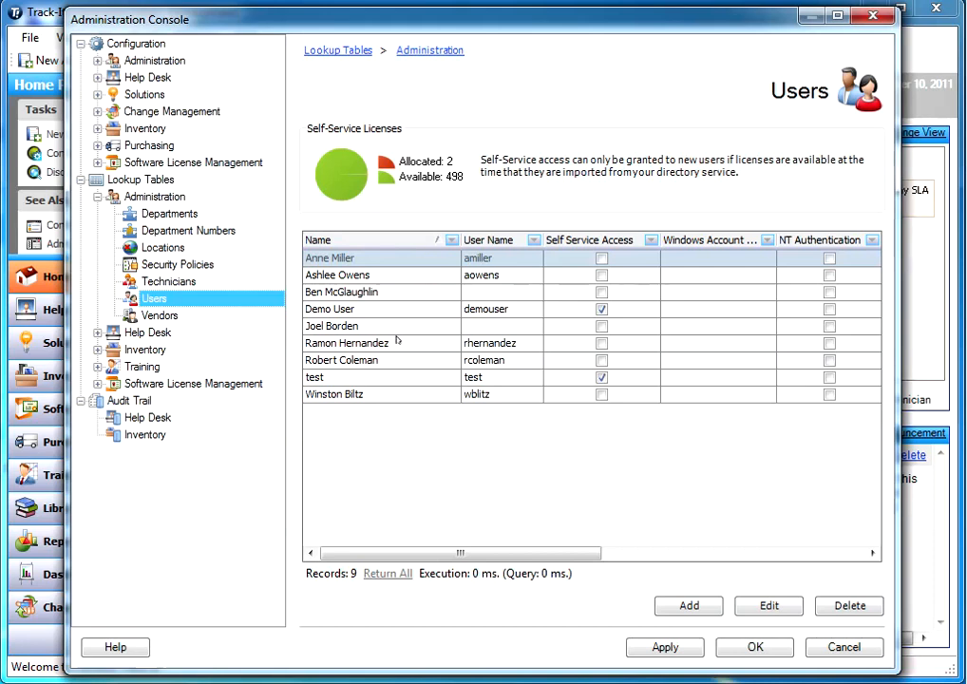
click(376, 311)
double_click(377, 311)
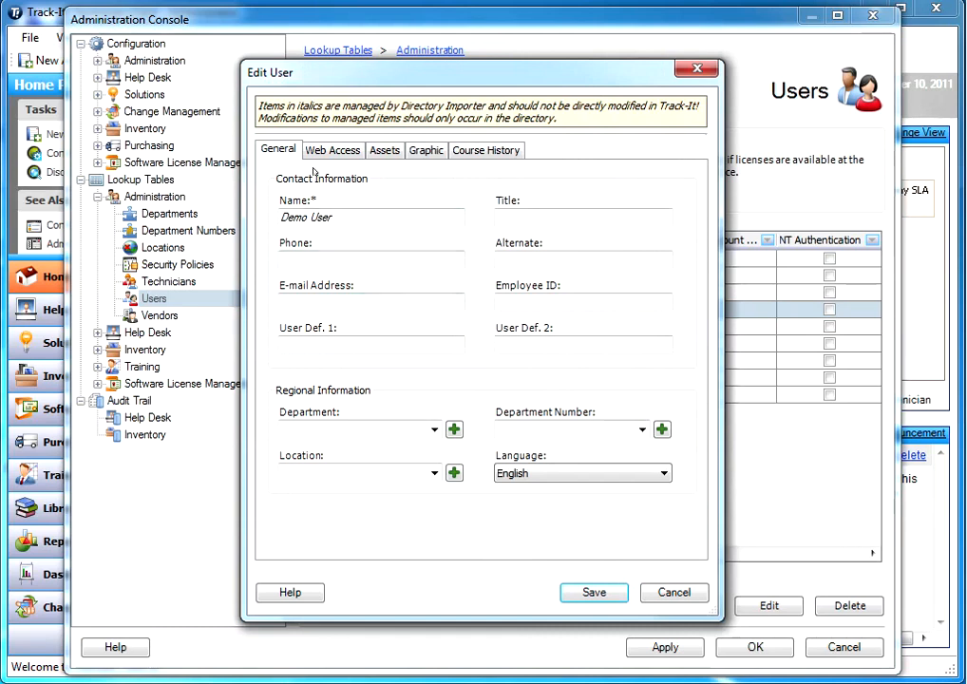
click(342, 150)
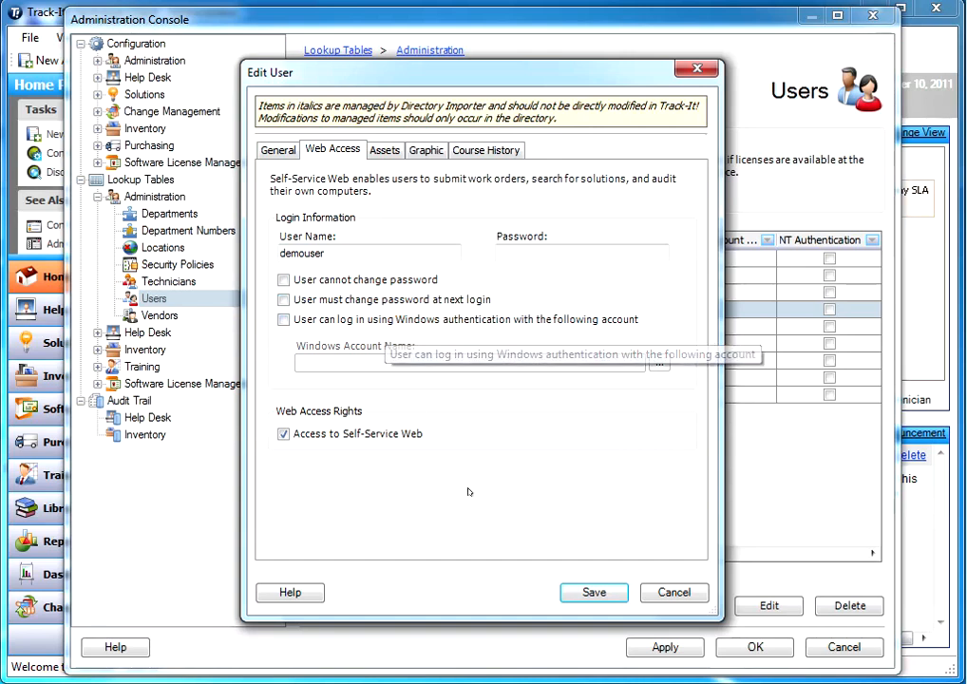
click(670, 589)
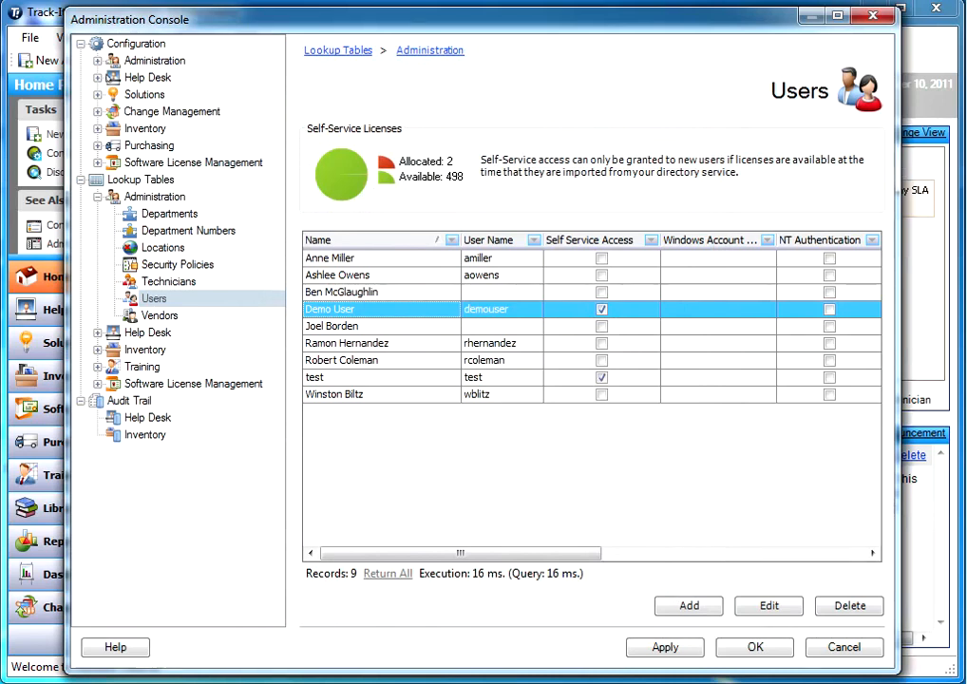
Set Self Service login to Grant access with password prompt, enable audits, and save
click(97, 59)
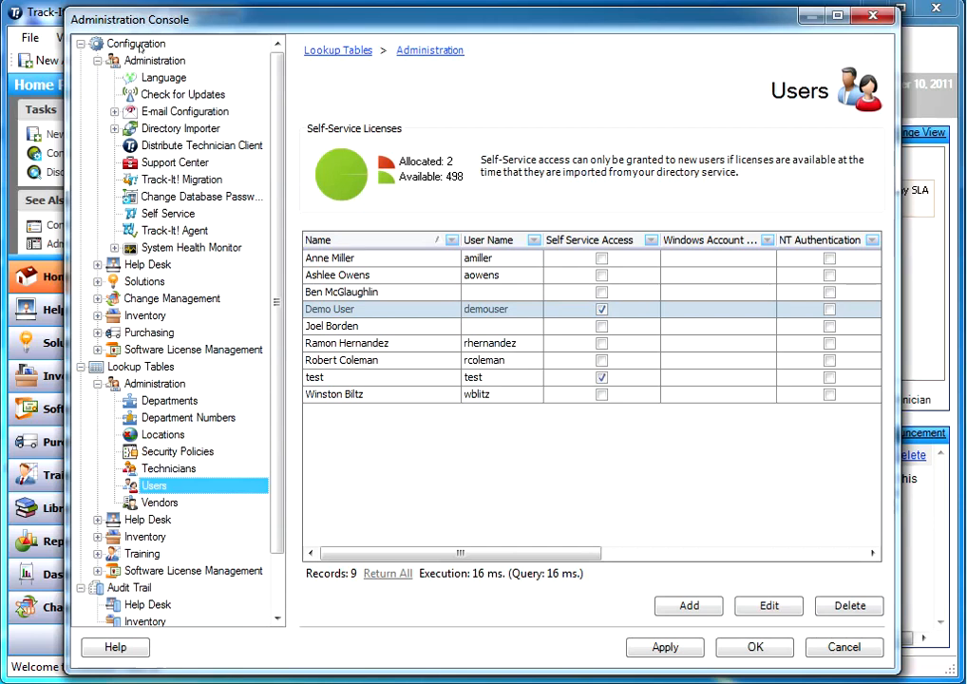
click(170, 215)
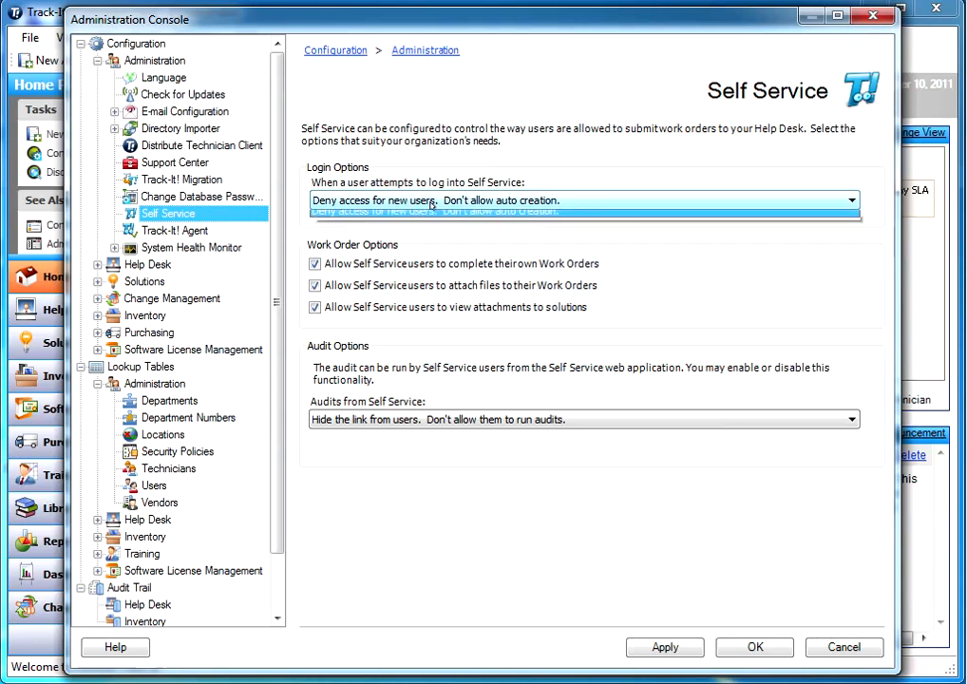
click(431, 203)
click(434, 217)
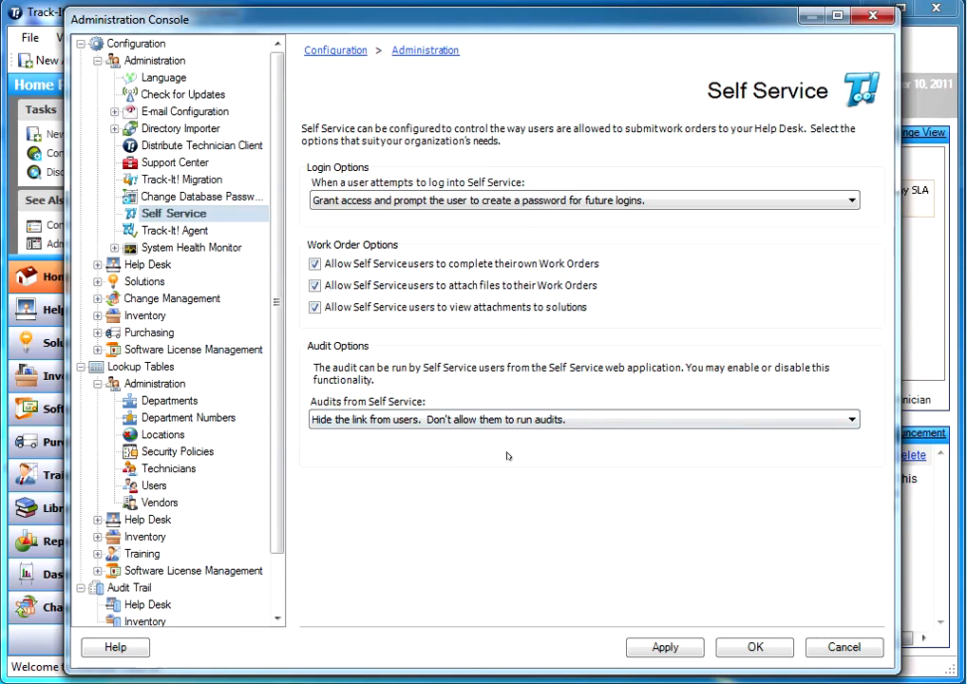
click(521, 421)
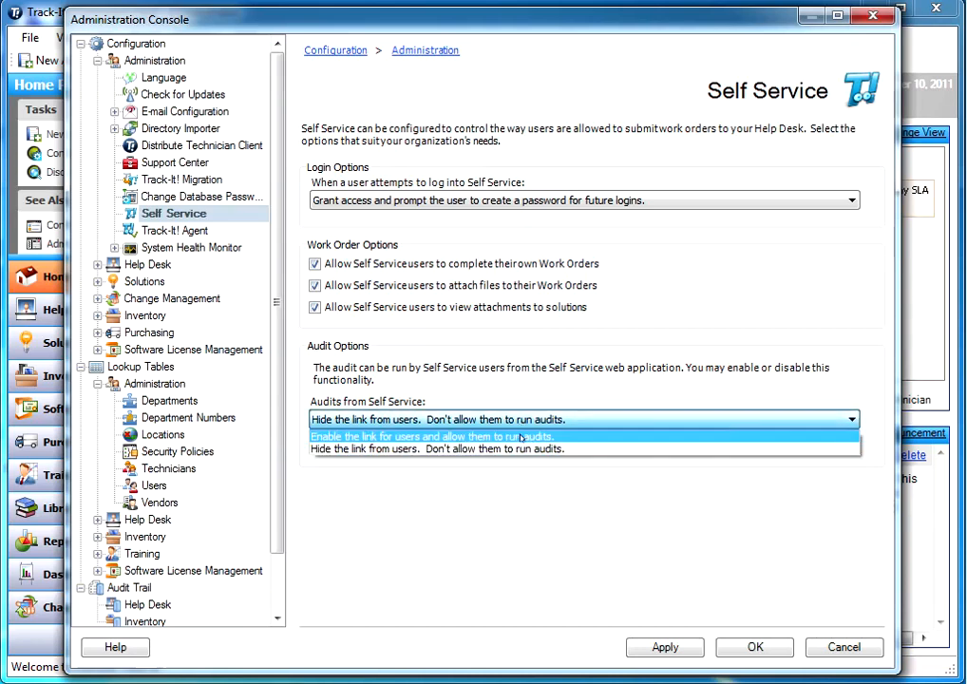
click(521, 436)
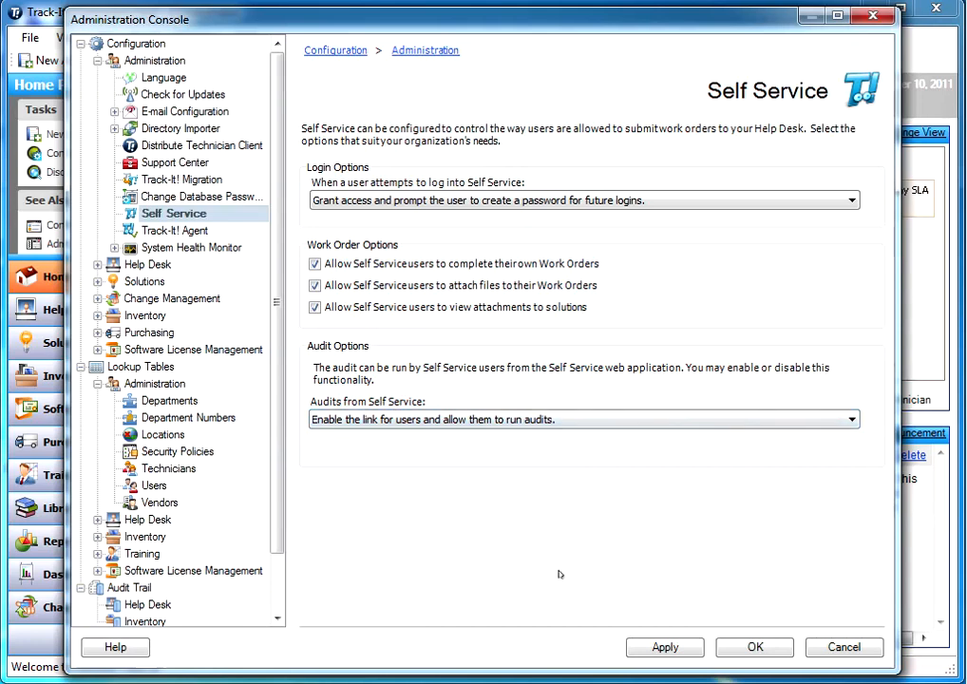
click(755, 646)
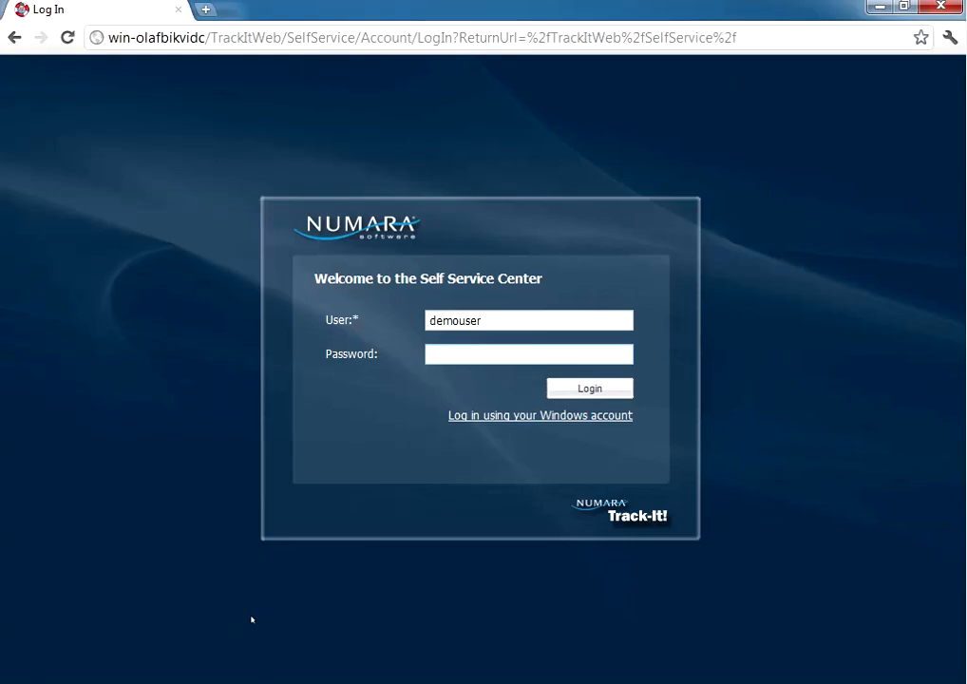
Sign the demo user into the Self Service Center with their password, then log out
click(520, 355)
click(589, 388)
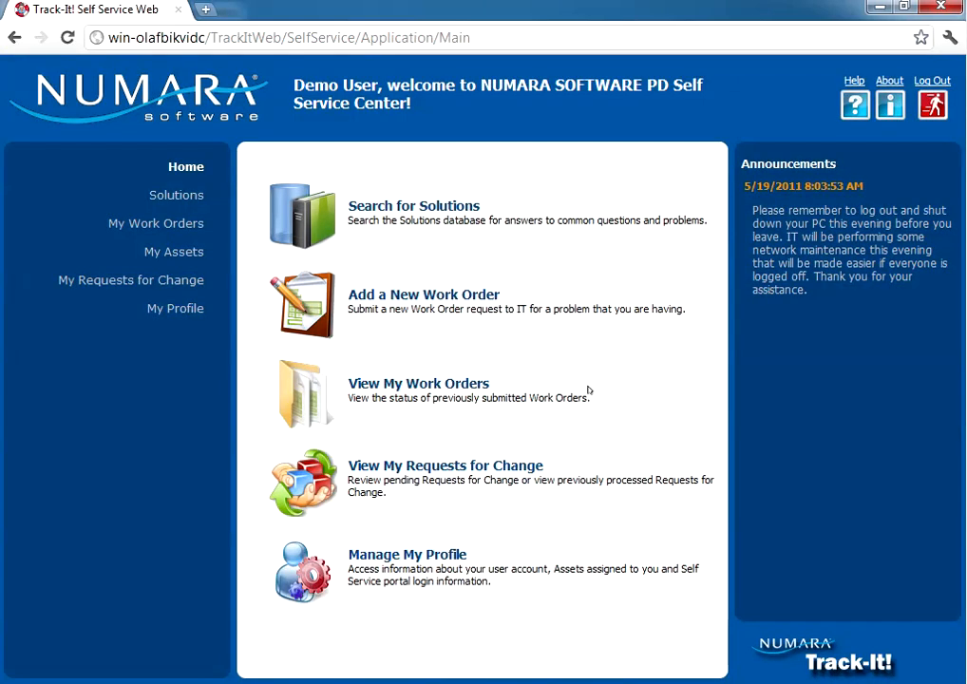
click(935, 82)
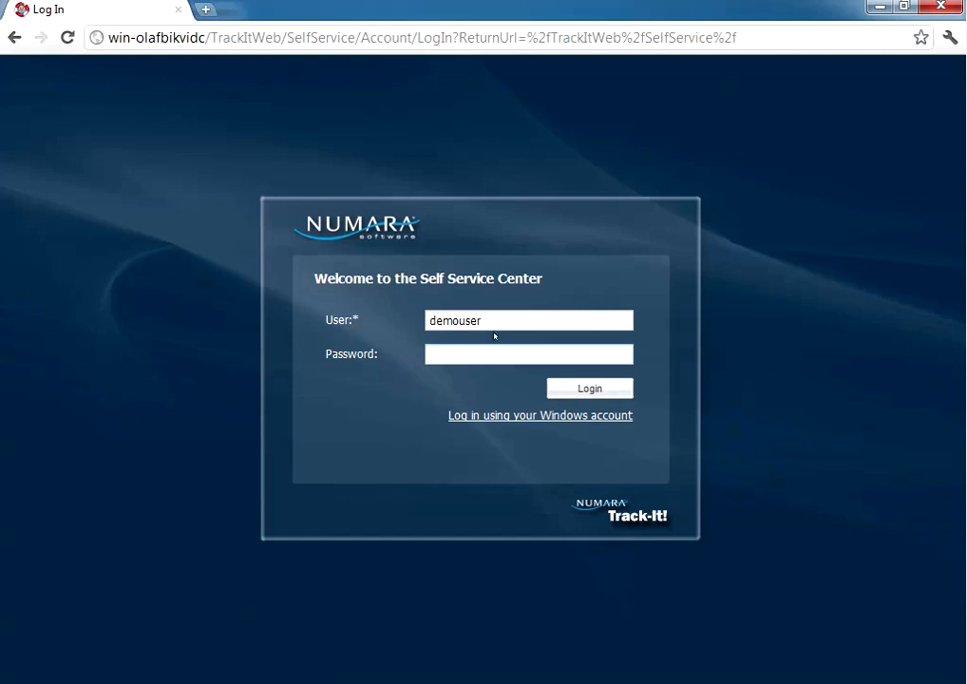
Log the demo user back into the Self Service Center
click(590, 389)
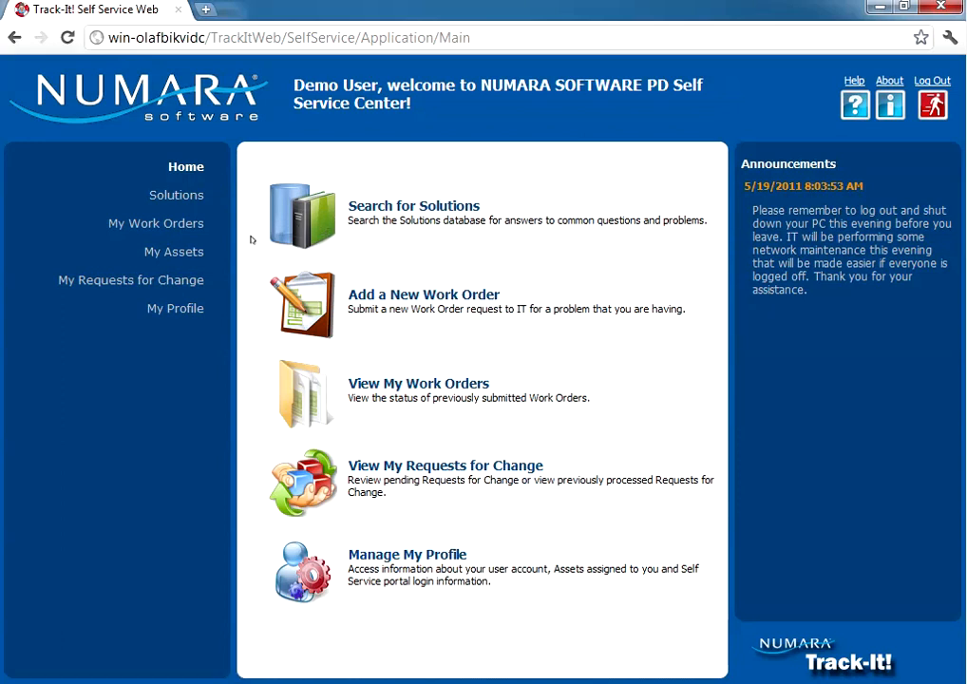
click(172, 254)
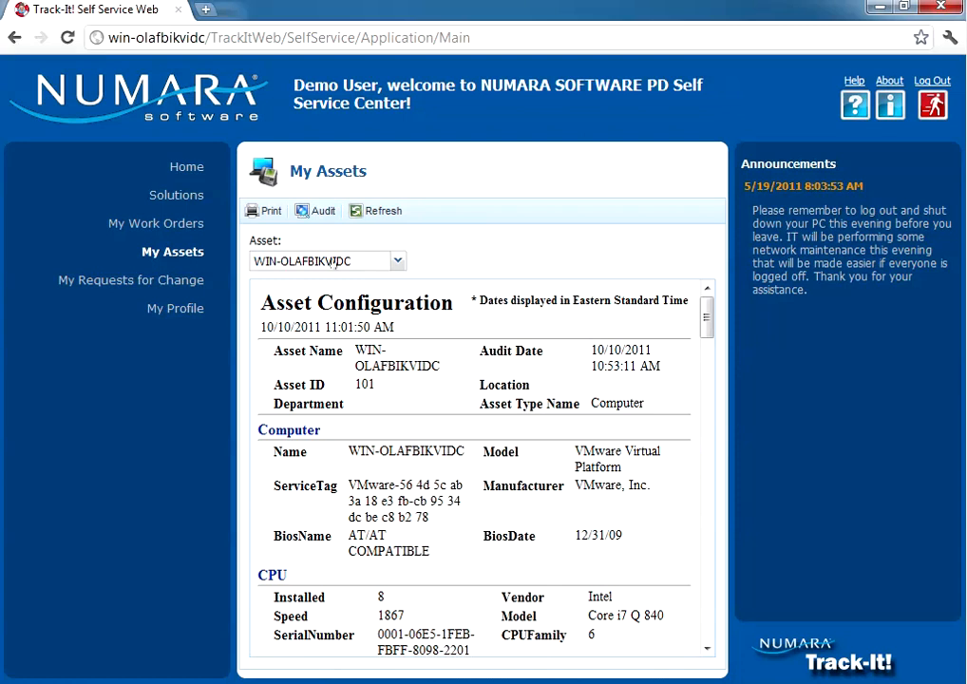
click(194, 167)
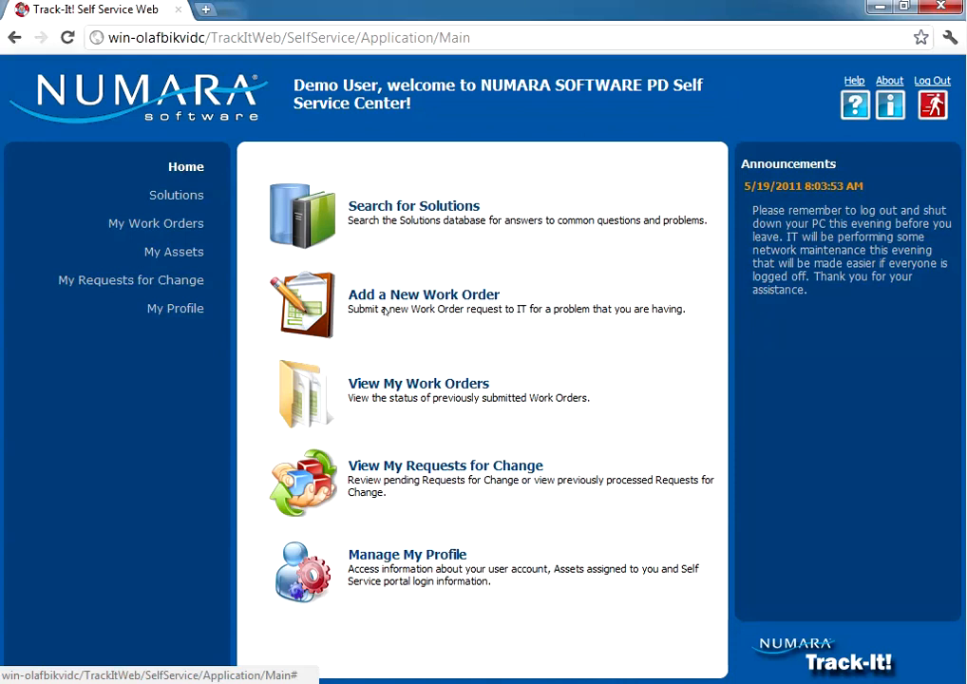
click(378, 207)
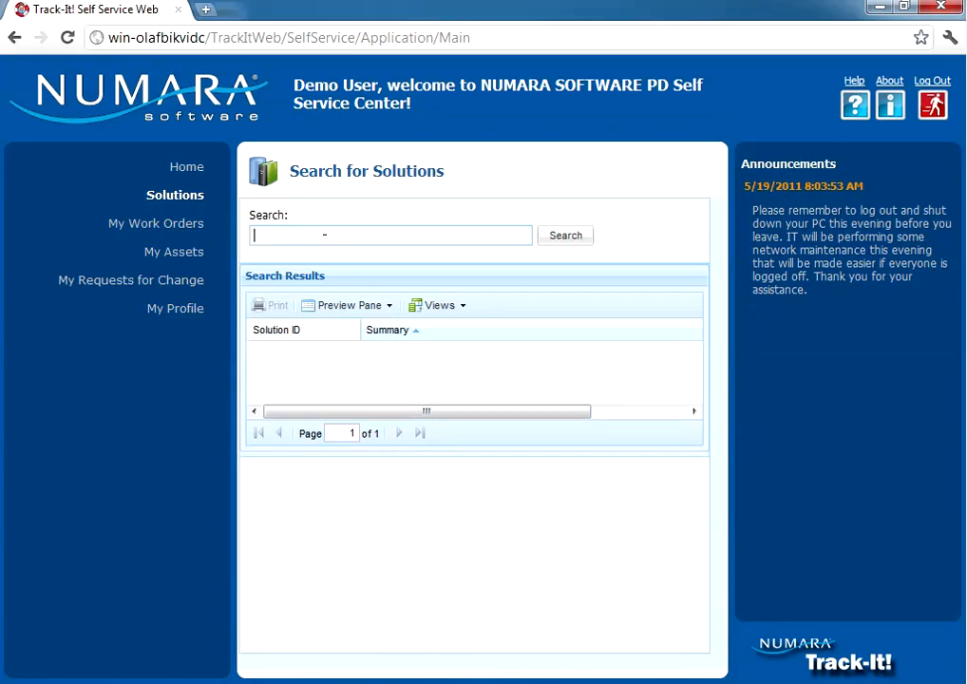
text(test)
click(540, 241)
click(418, 353)
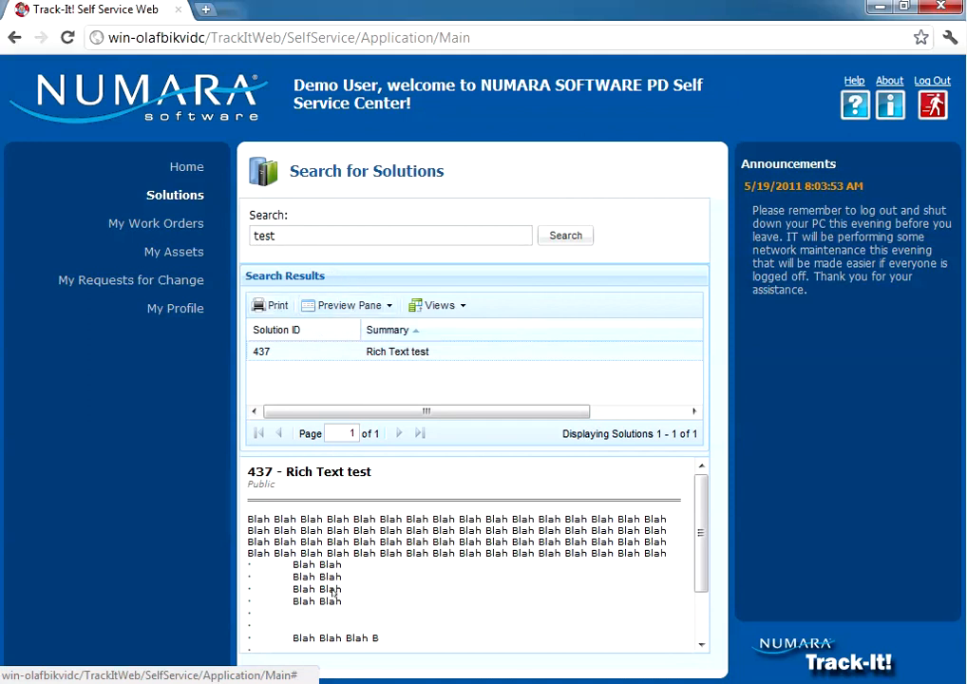
click(186, 168)
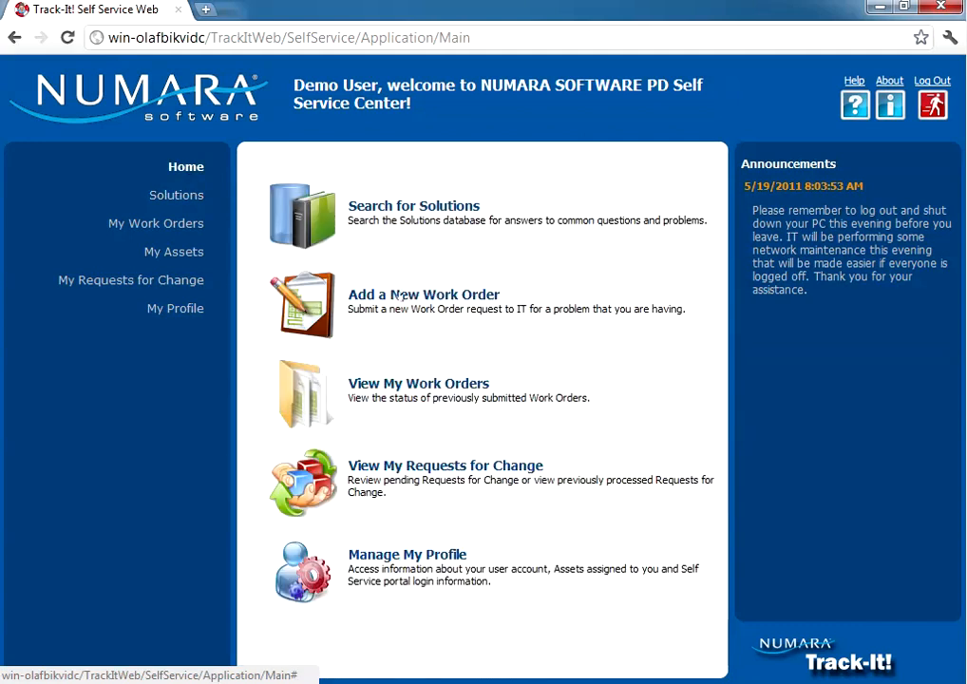
Submit a new work order with summary 'test' and a note, then view My Work Orders
click(367, 296)
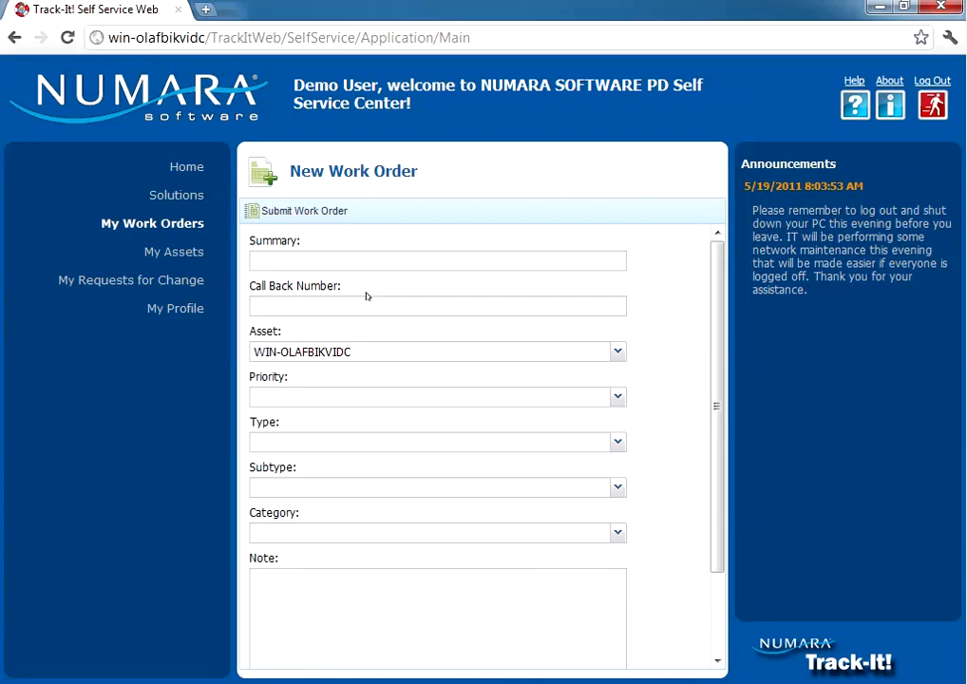
text(test)
text(555-1212)
click(396, 592)
text(test)
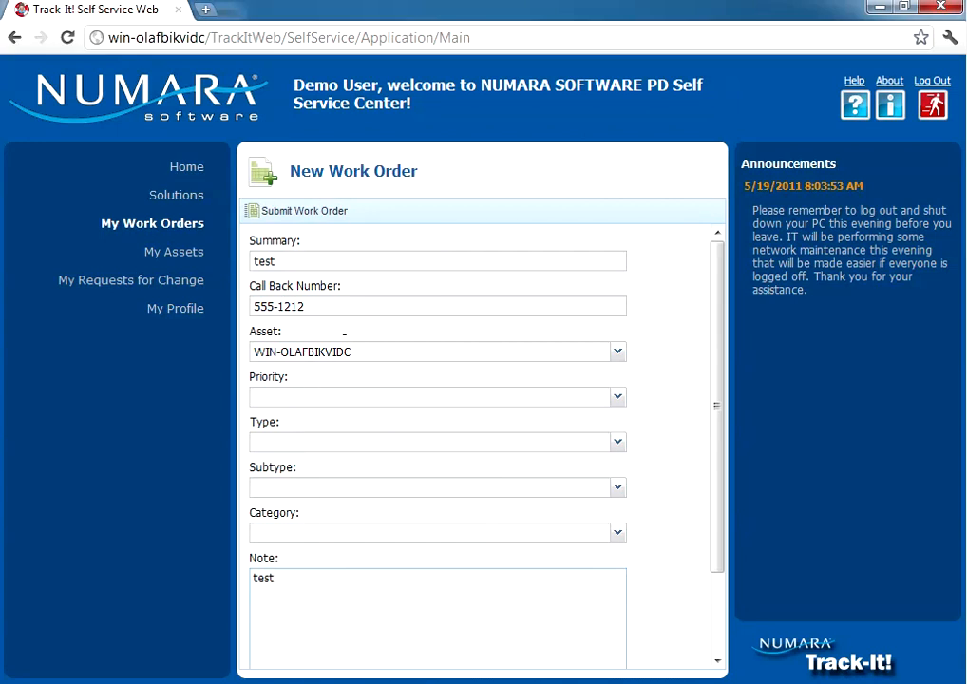
click(294, 211)
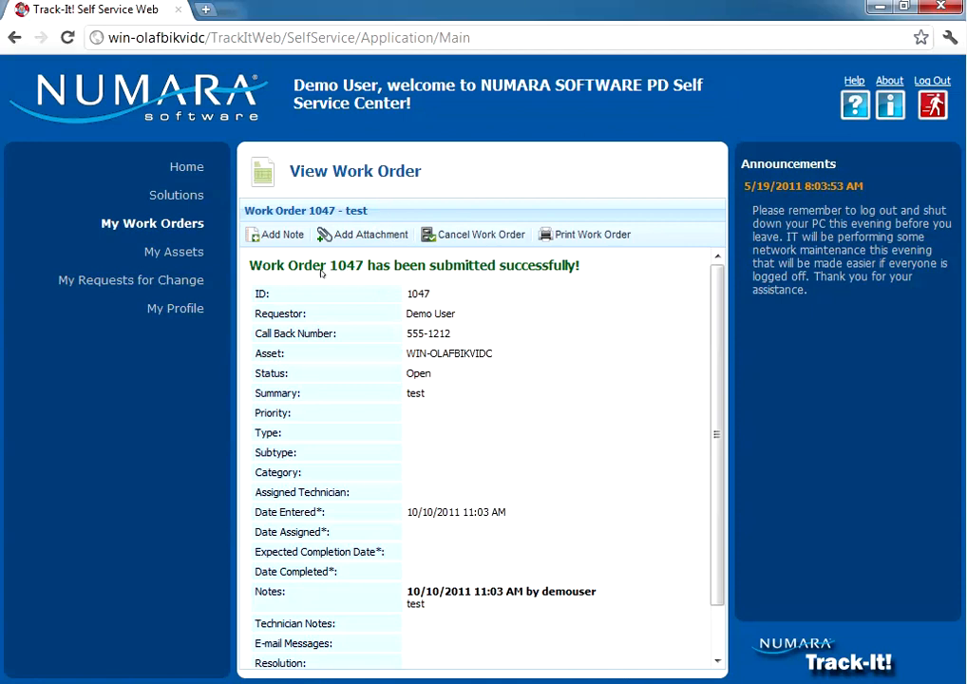
click(165, 224)
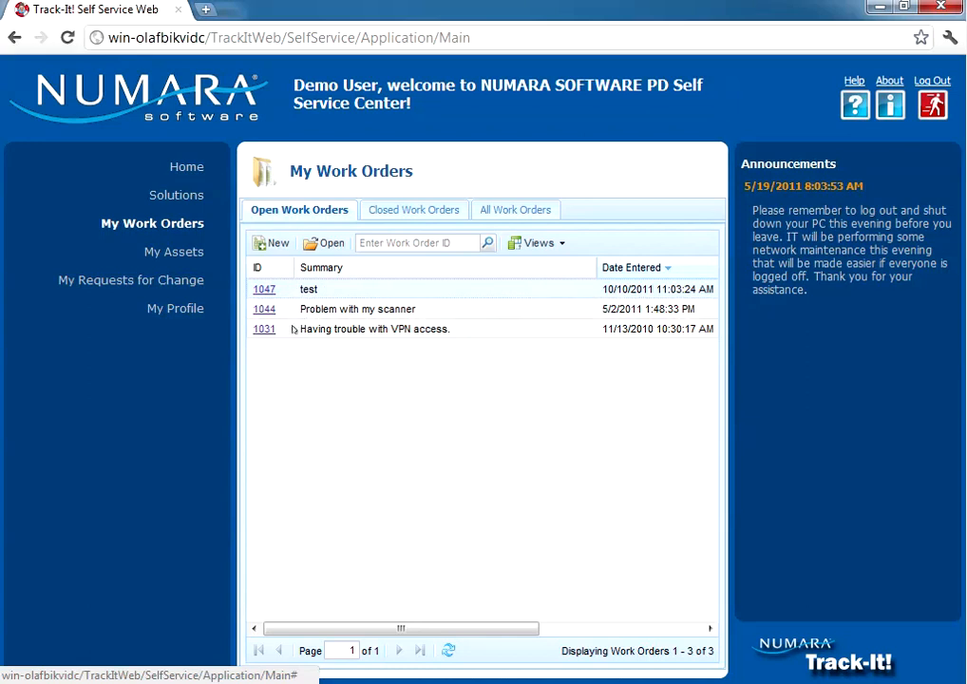
View work order 1044's details, then go back to the portal Home page
click(272, 313)
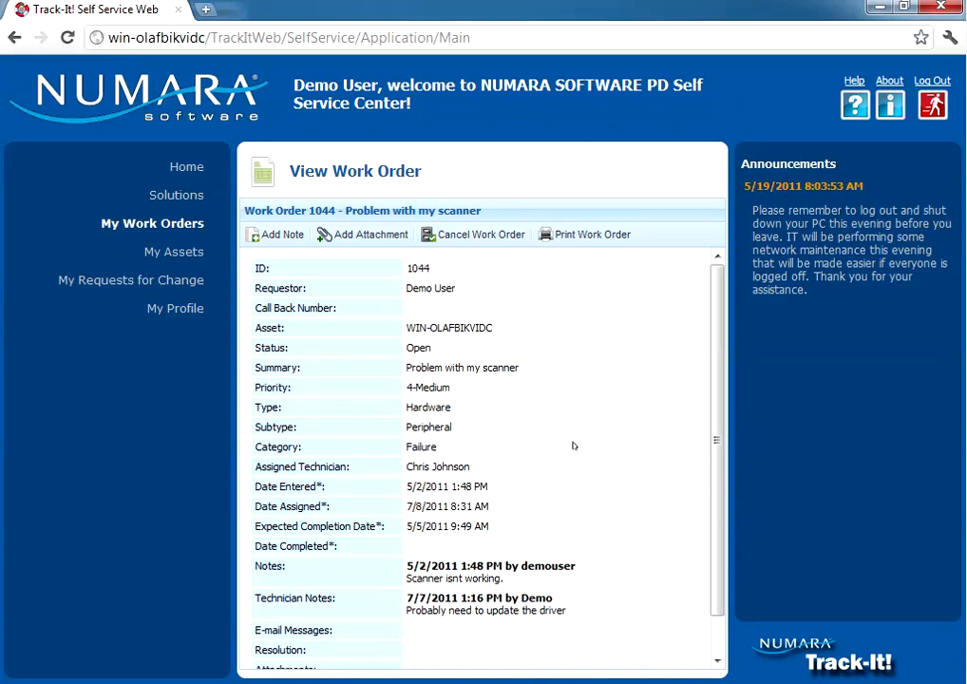
click(186, 167)
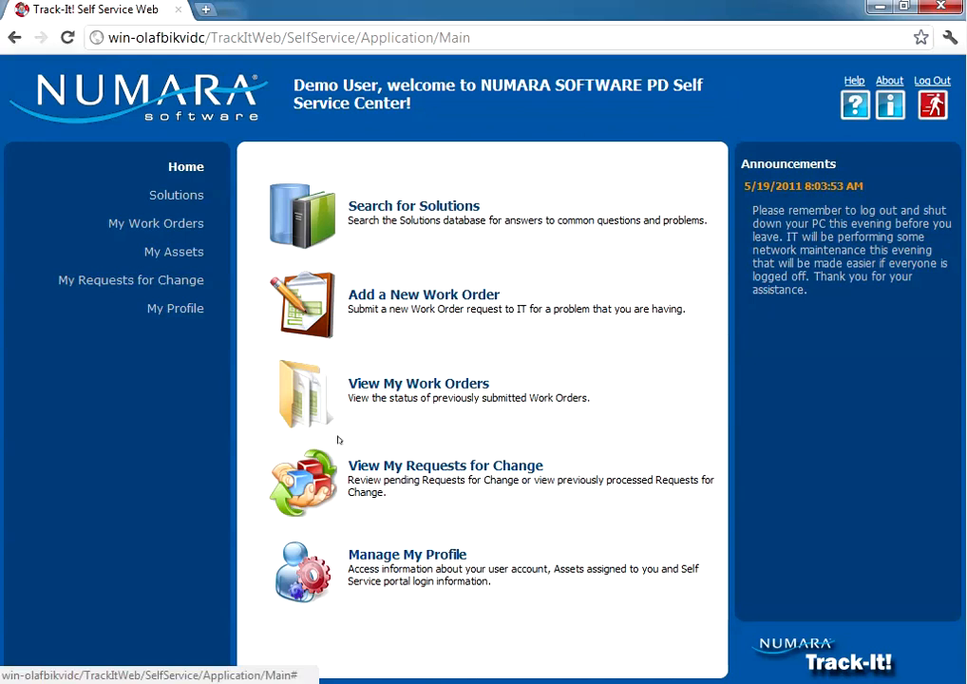
Review the laptop purchase request for change 1018 without approving it, then list My Work Orders
click(407, 466)
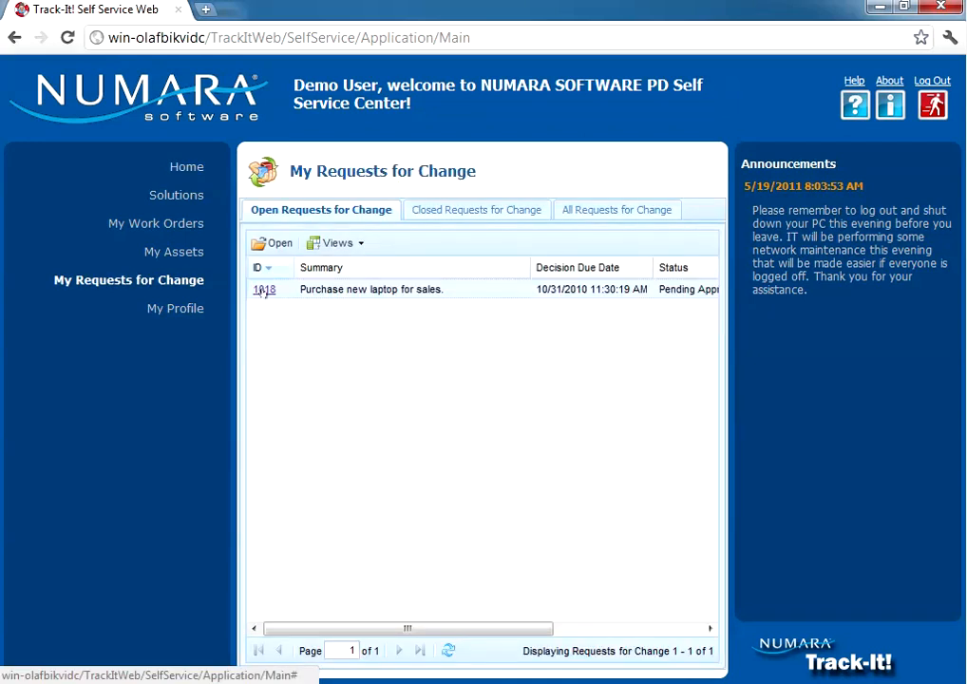
click(263, 290)
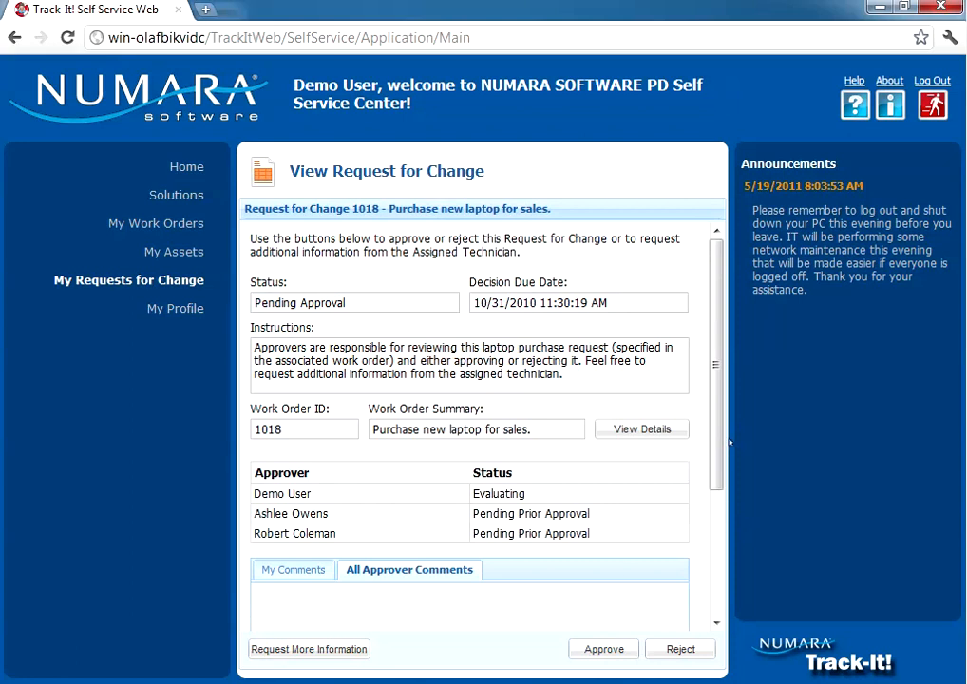
scroll(543, 595, down, 3)
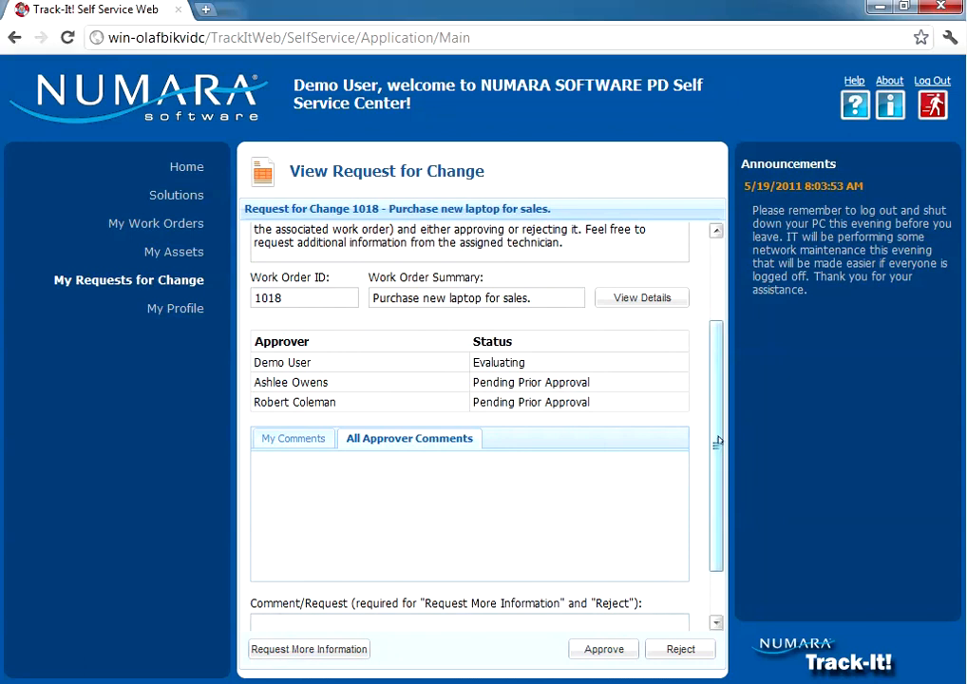
drag(714, 440, 489, 514)
click(309, 566)
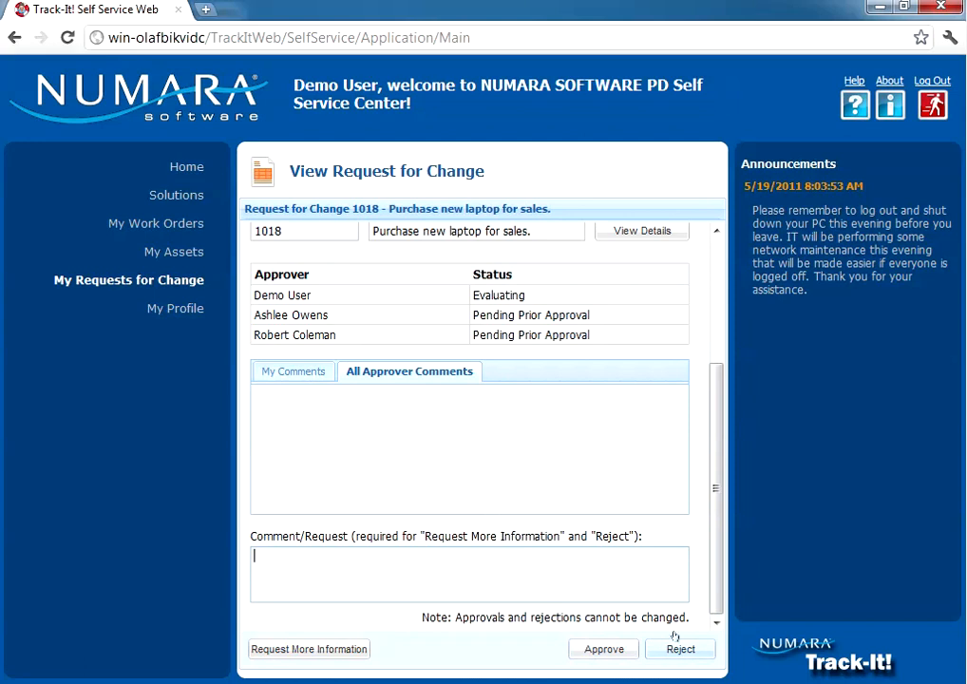
scroll(624, 347, up, 5)
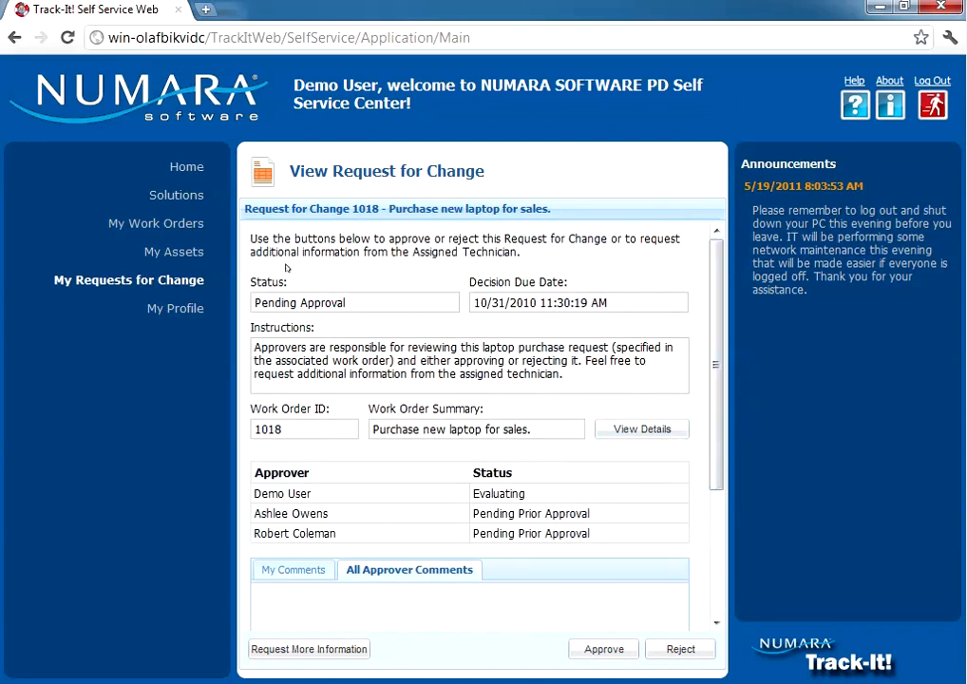
click(168, 226)
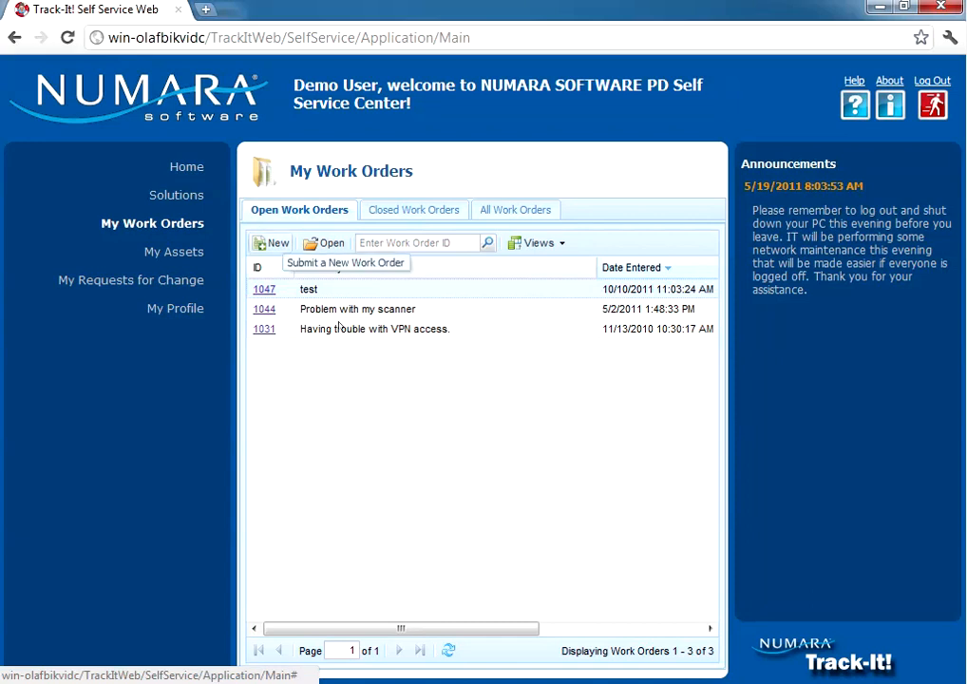
Check the Closed, All and Open work order lists, then view the My User Account profile
click(388, 208)
click(506, 210)
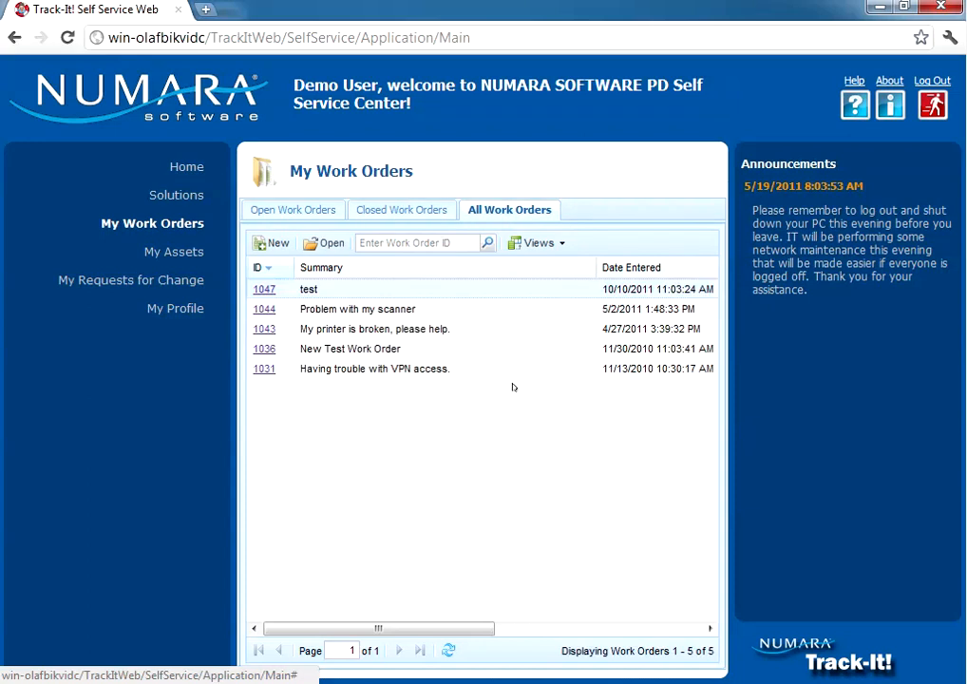
click(306, 210)
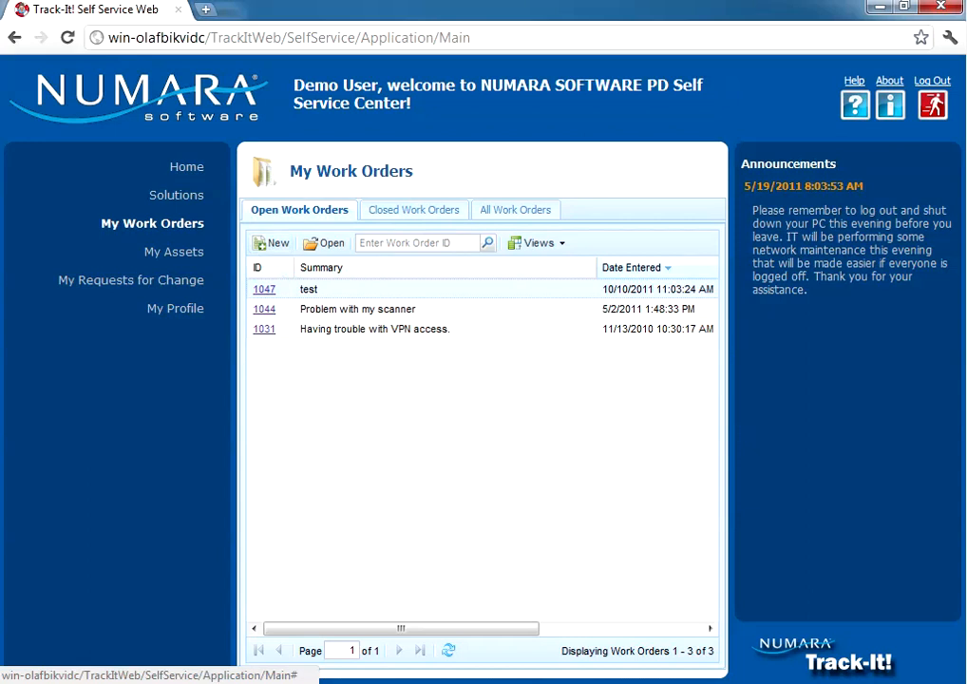
click(186, 169)
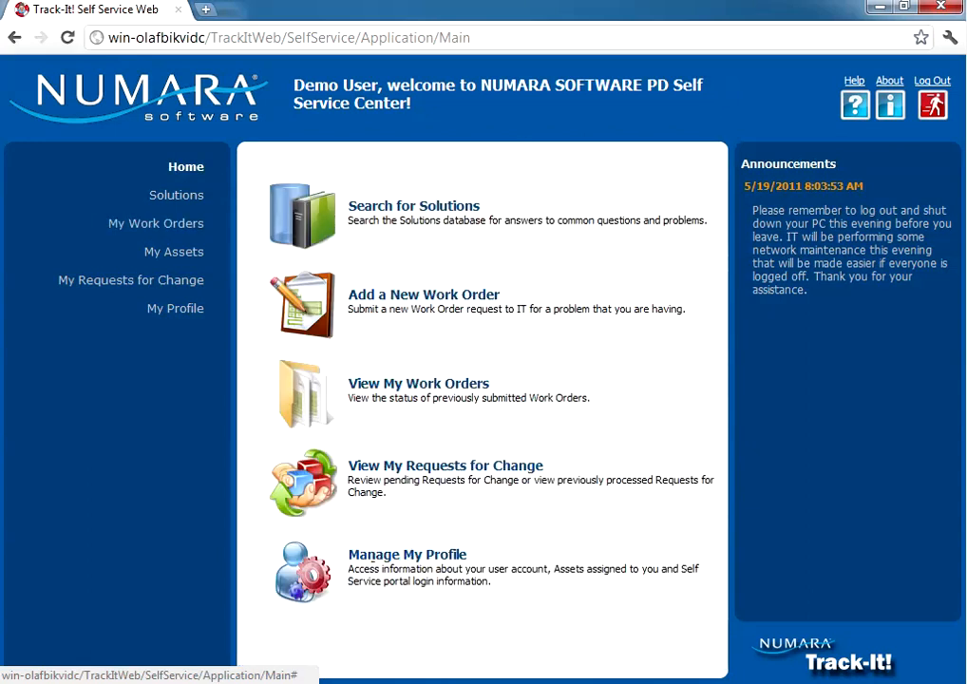
click(384, 556)
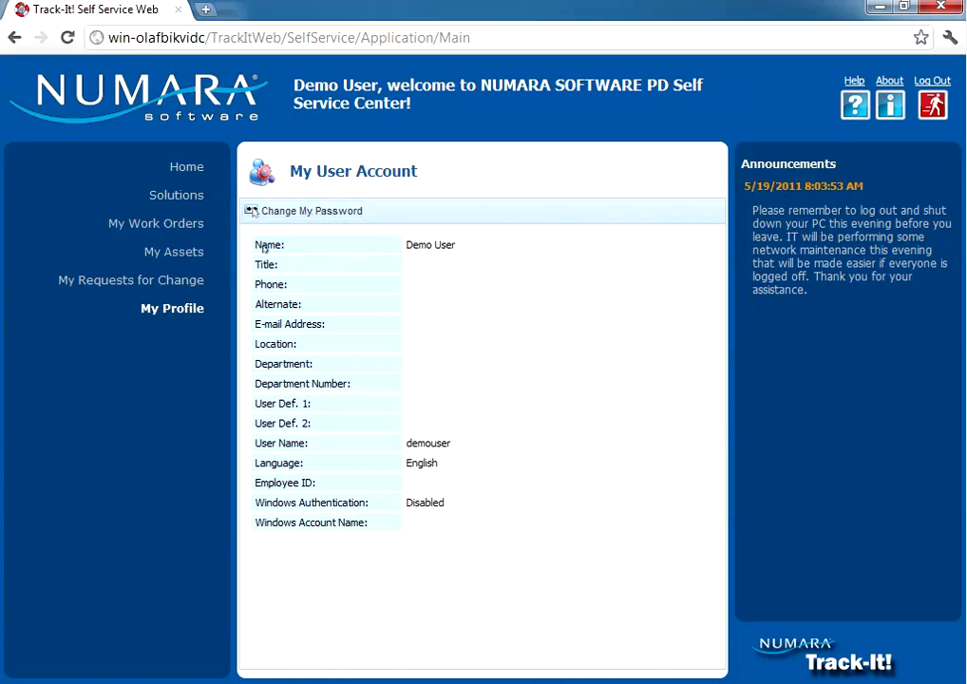
Return the Self Service portal to its Home page
click(194, 169)
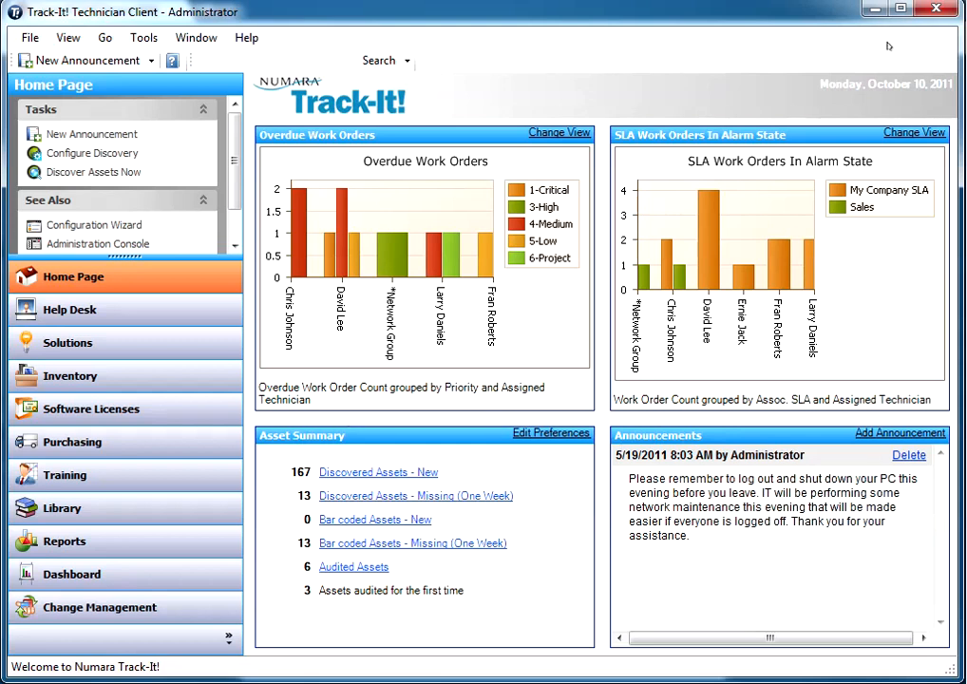
Minimize the Technician Client window to bring the Self Service portal forward
click(872, 9)
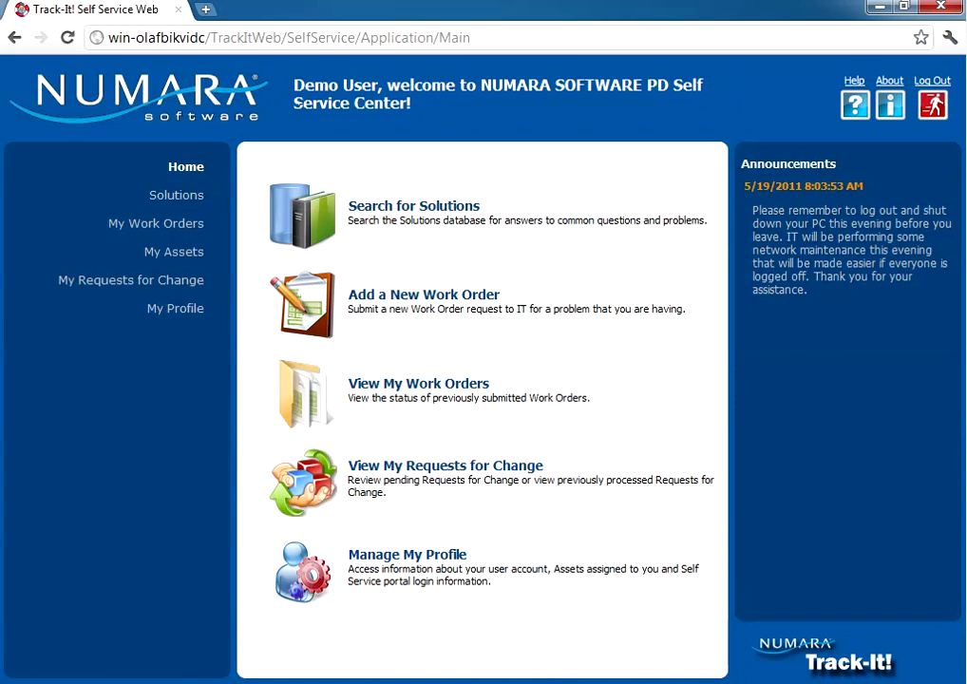
drag(294, 86, 384, 88)
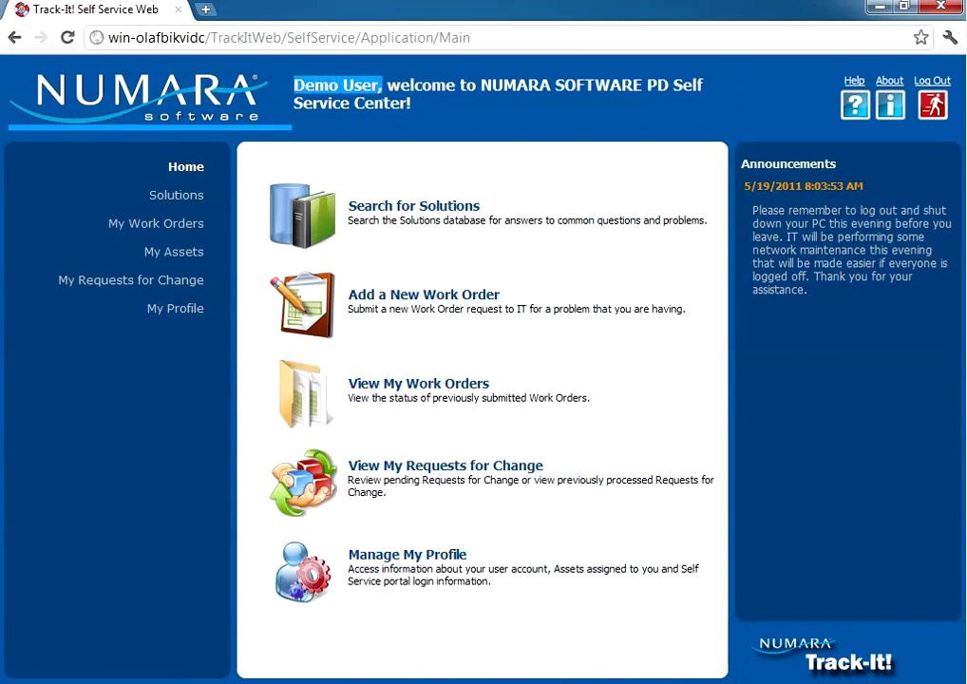
click(346, 102)
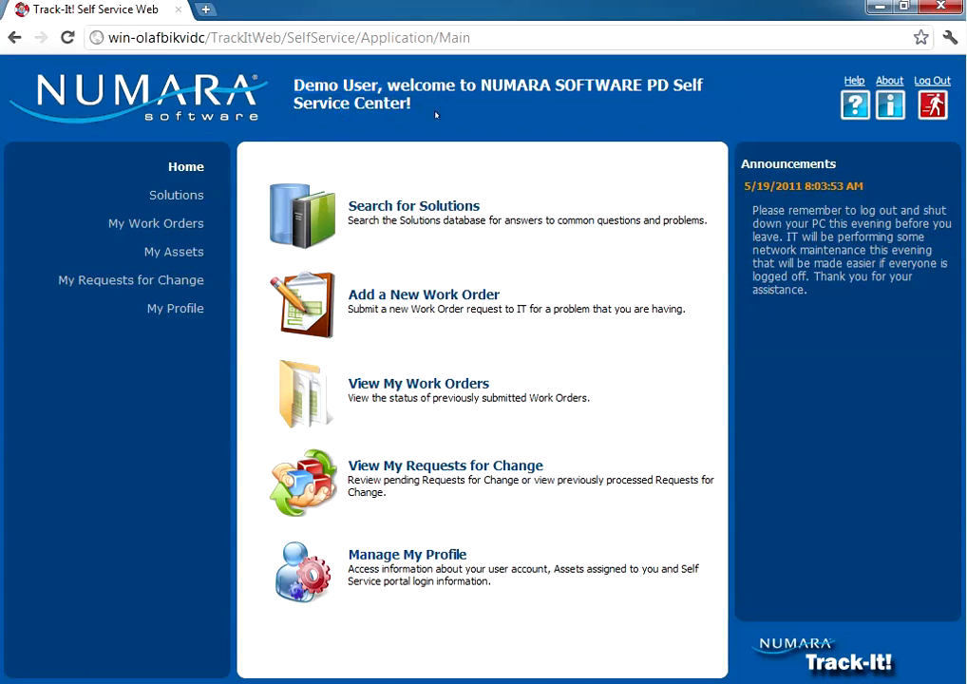
drag(481, 86, 655, 86)
click(652, 101)
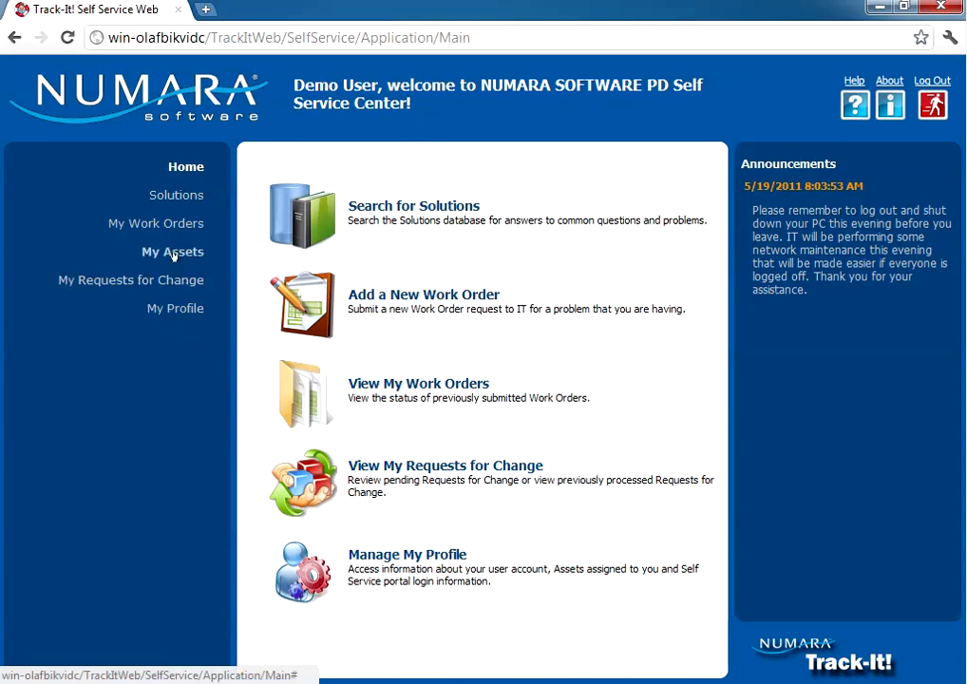
Cancel scanner work order 1044 with resolution 'no longer a problem', confirm only 1047 and 1031 remain, then return Home
click(171, 225)
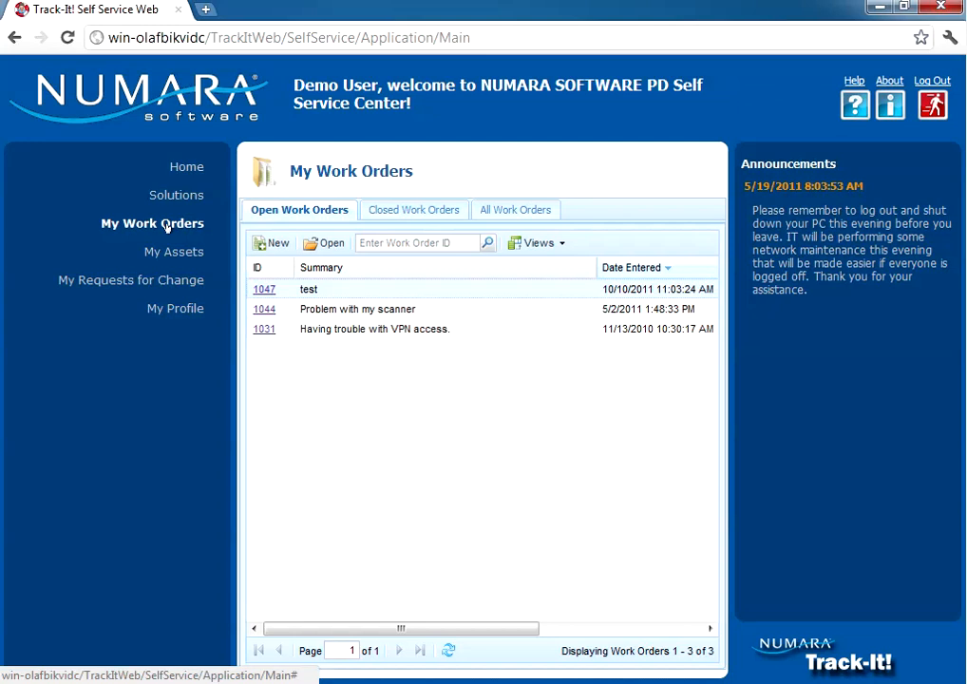
click(264, 309)
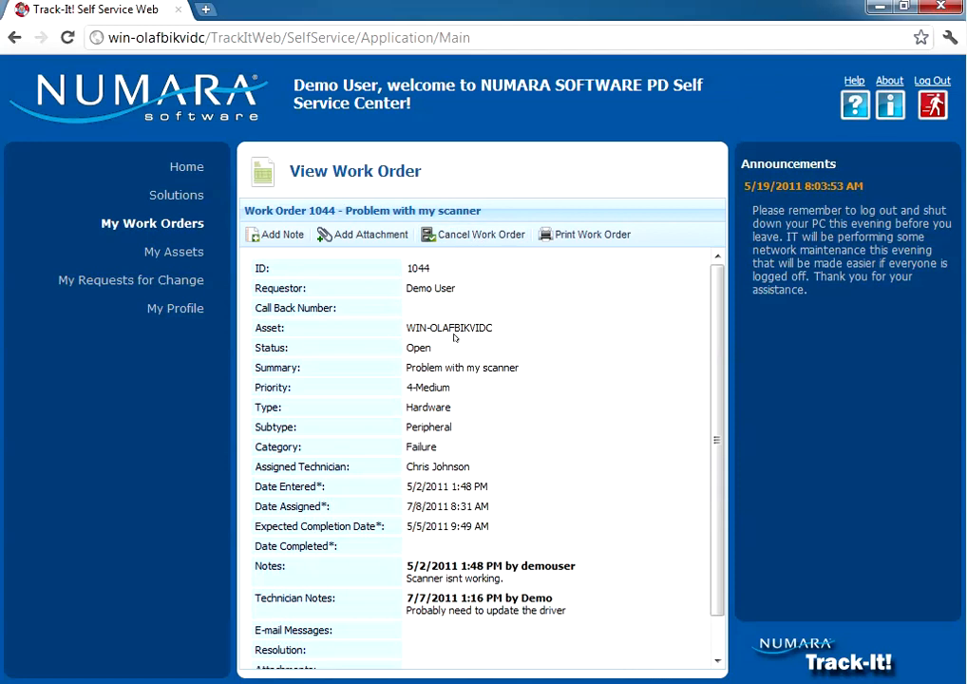
click(481, 234)
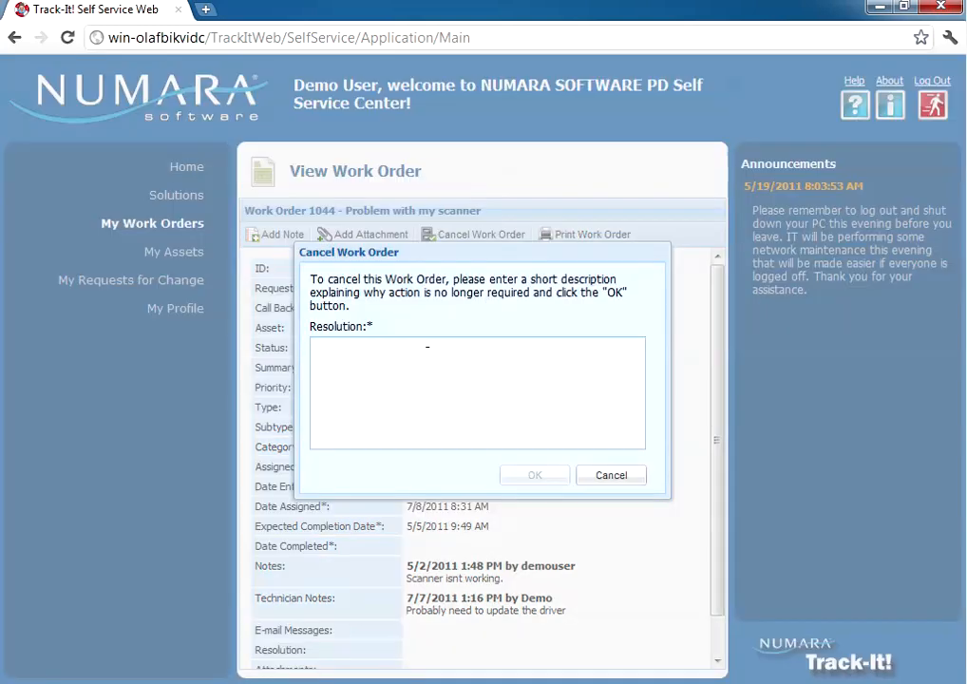
text(no longer a problem)
click(519, 478)
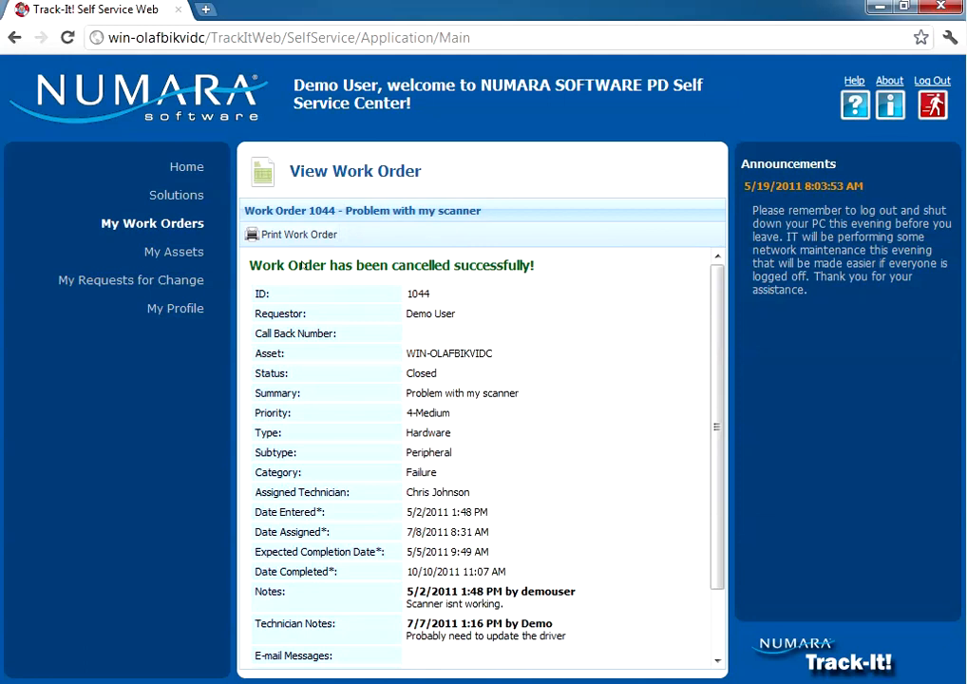
click(167, 228)
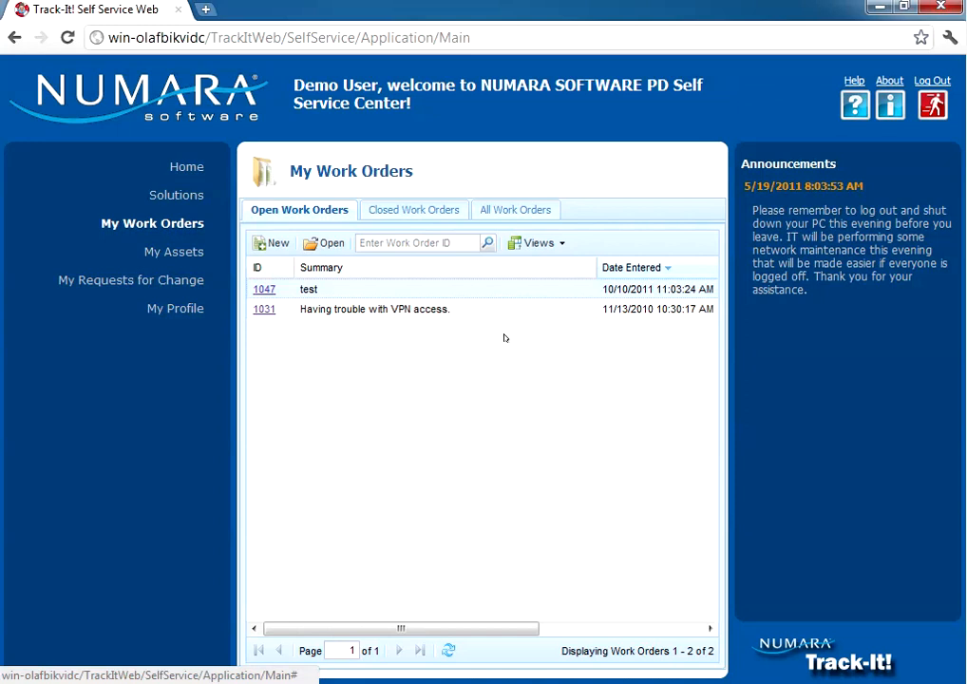
click(185, 169)
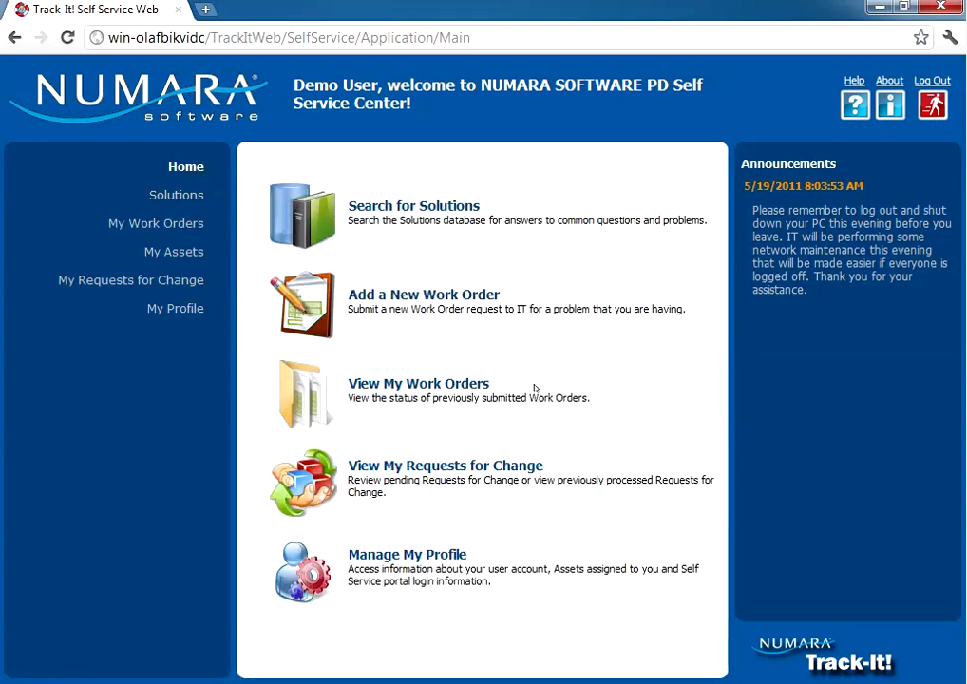